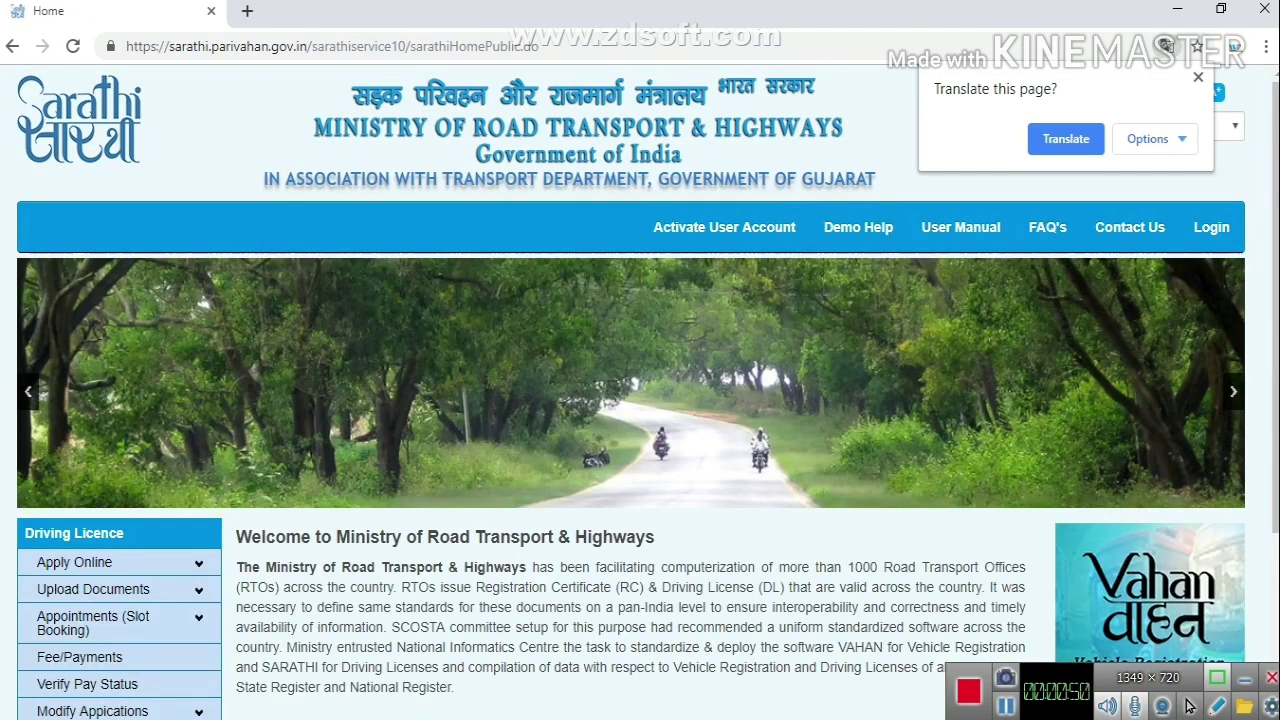
Step: Start a new learner's licence application for an applicant who does not hold a driving or learner licence
{"action": "left_click", "coordinate": [1198, 77]}
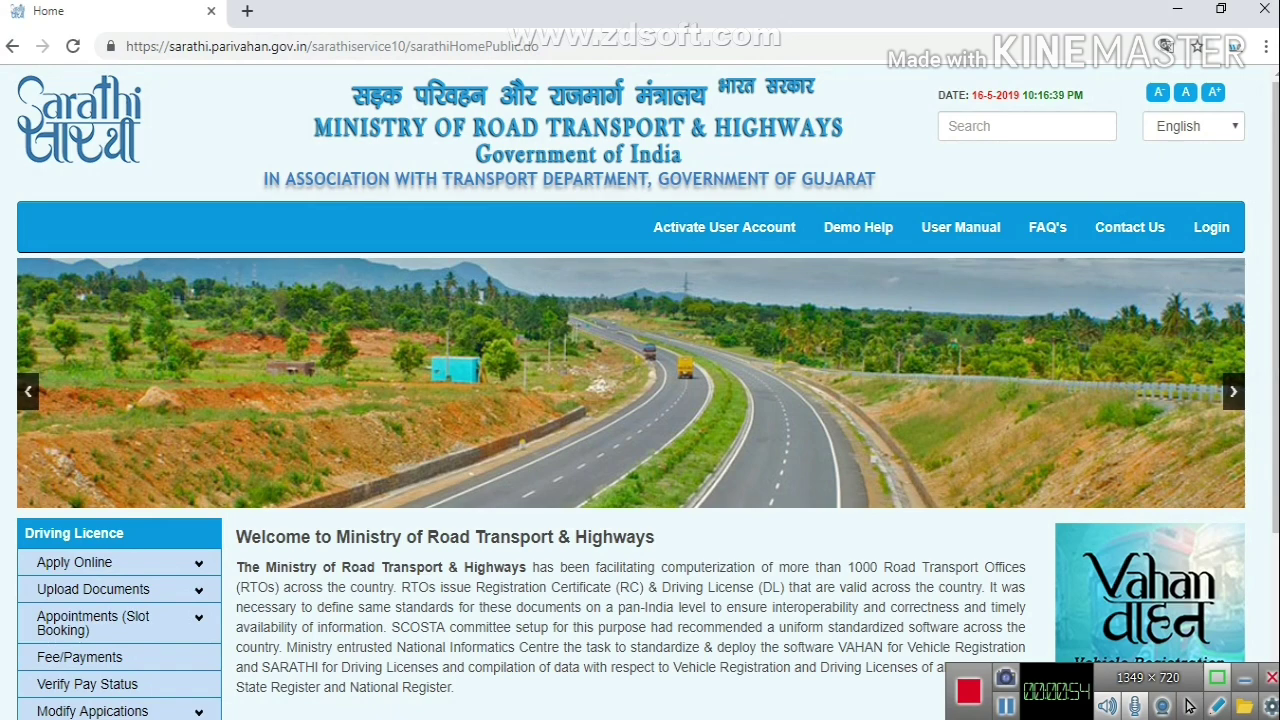
{"action": "left_click", "coordinate": [85, 563]}
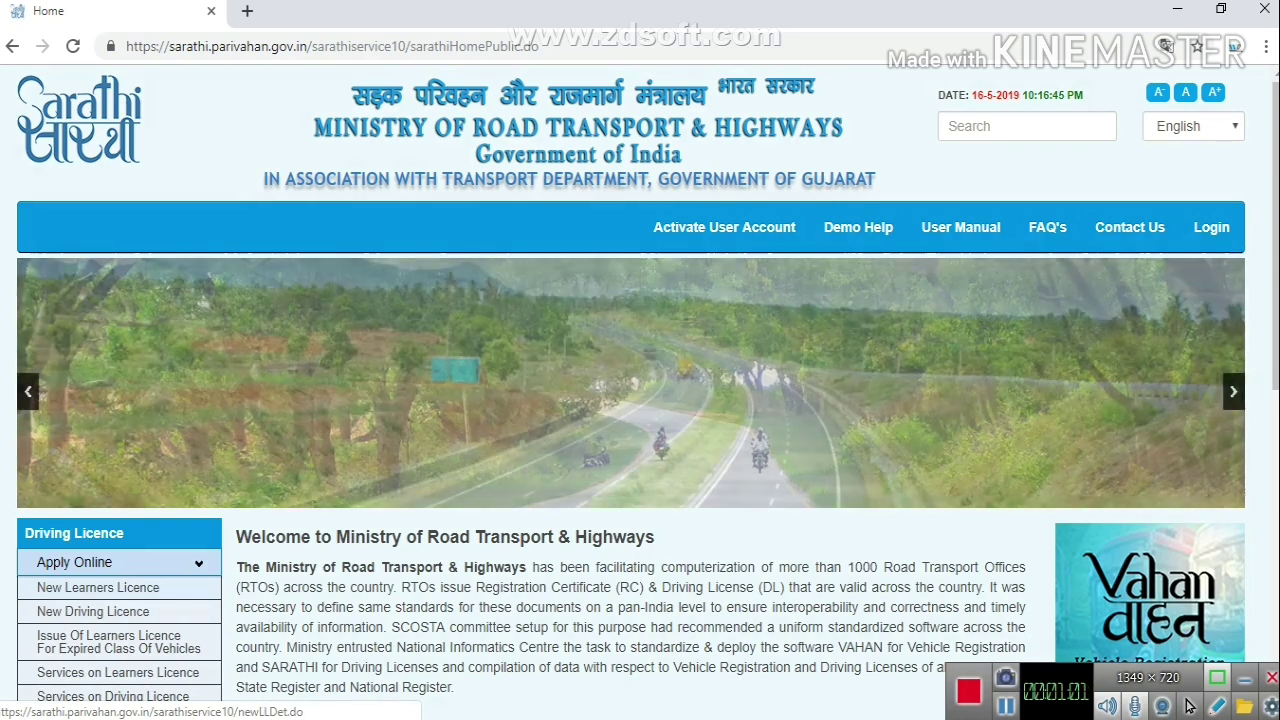
{"action": "left_click", "coordinate": [98, 587]}
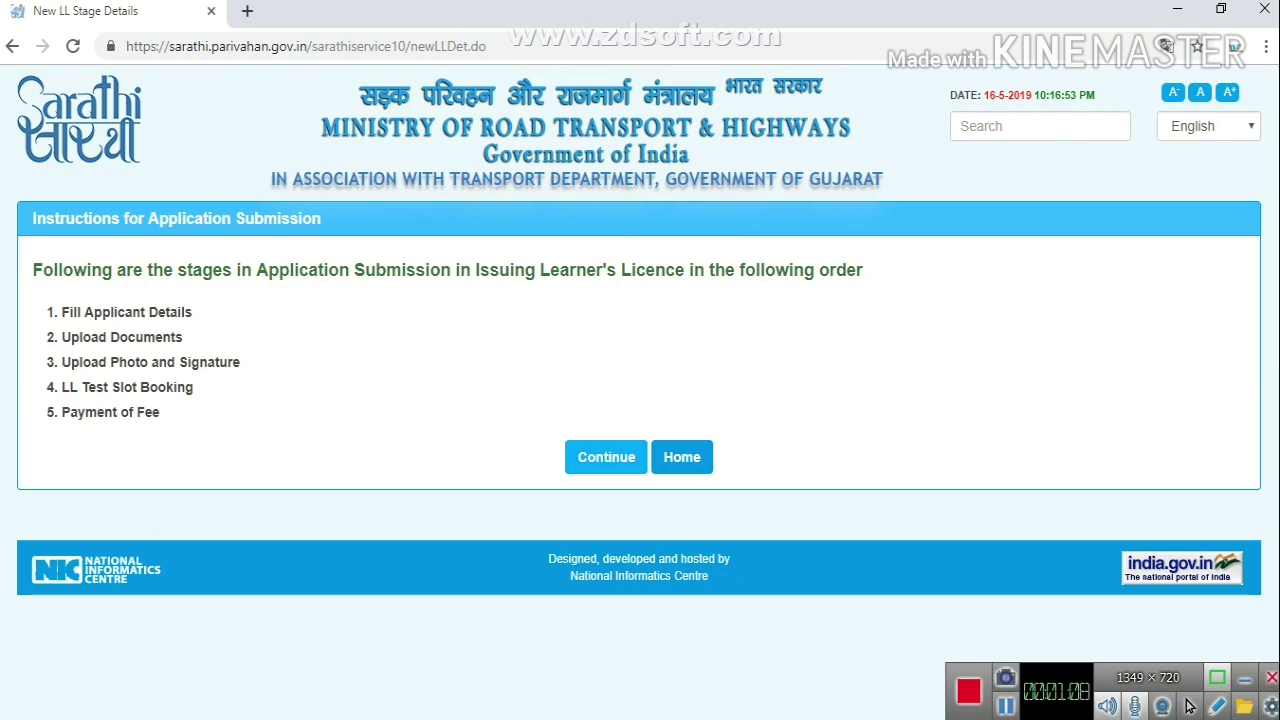
{"action": "left_click", "coordinate": [606, 457]}
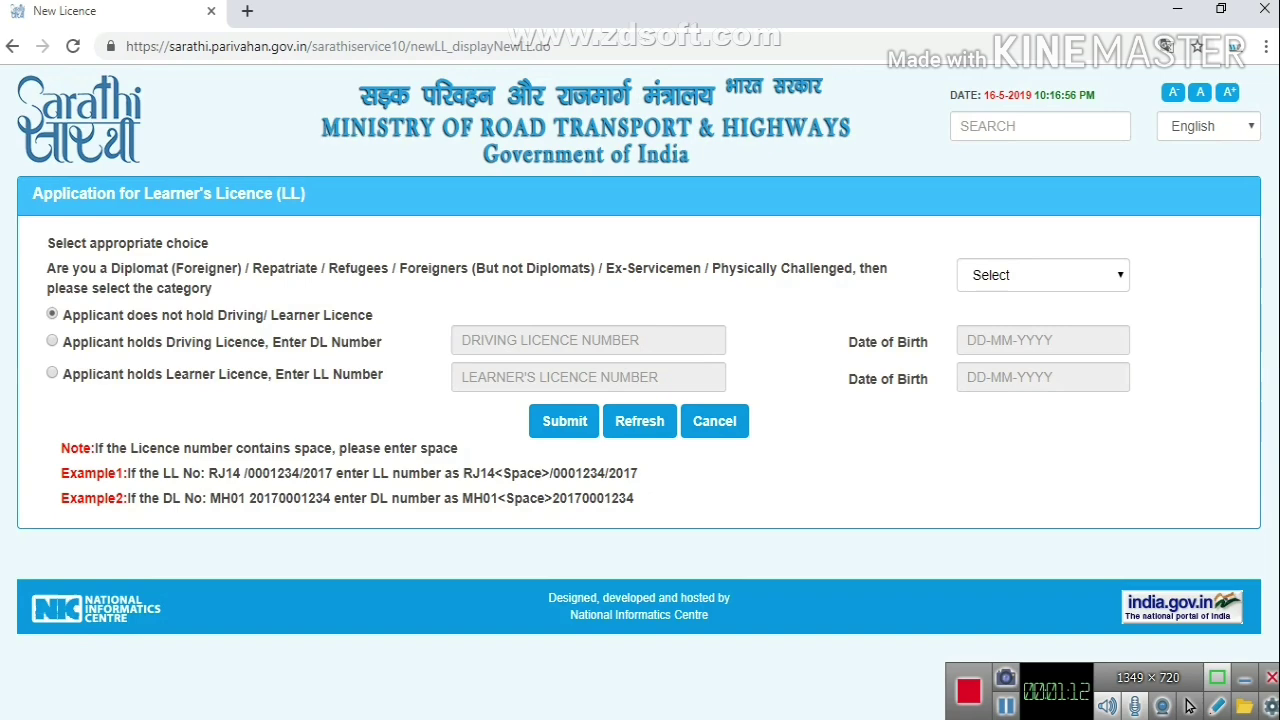
{"action": "left_click", "coordinate": [564, 421]}
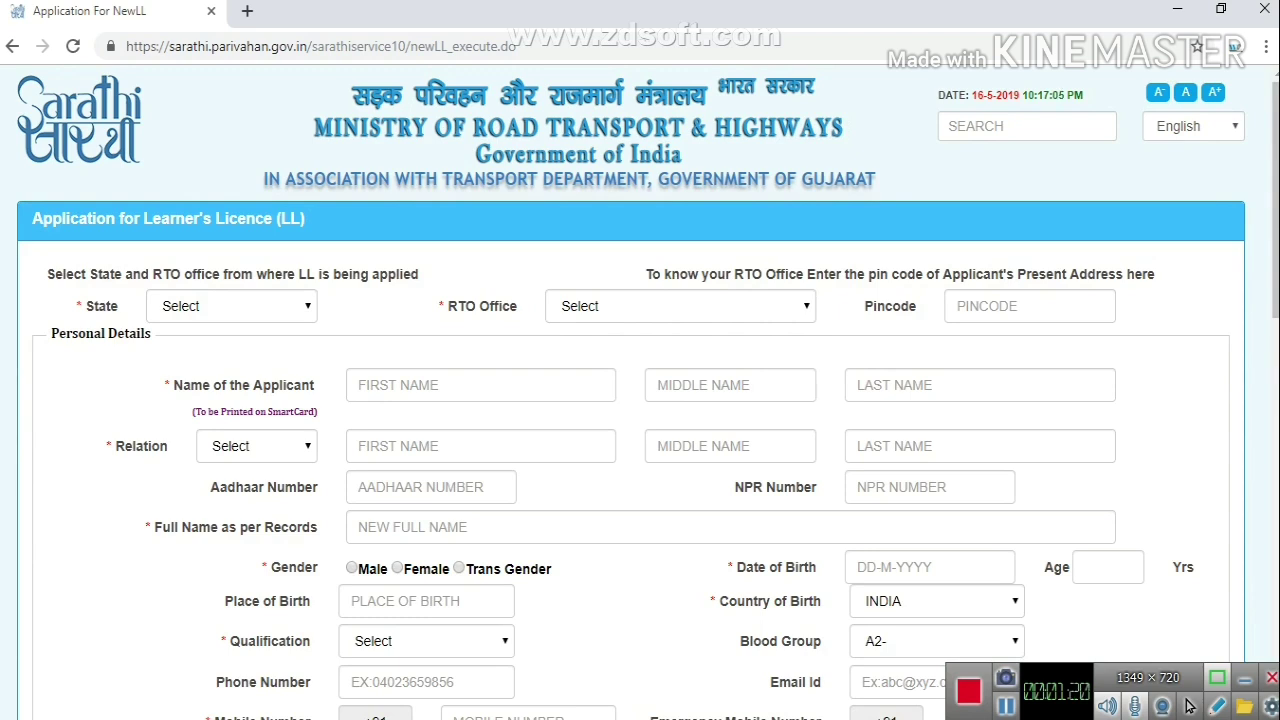
Step: Set the application's state to Gujarat and its RTO office to ANAND -- GJ23
{"action": "left_click", "coordinate": [232, 306]}
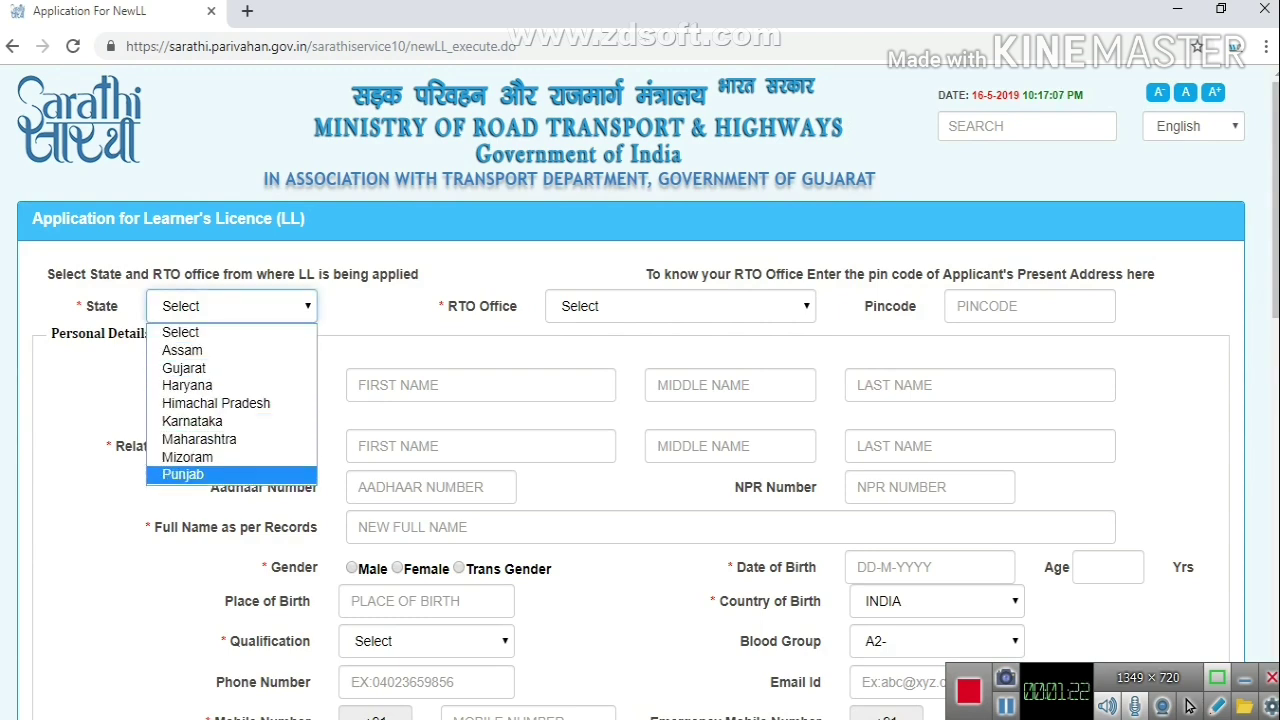
{"action": "key", "text": "Return"}
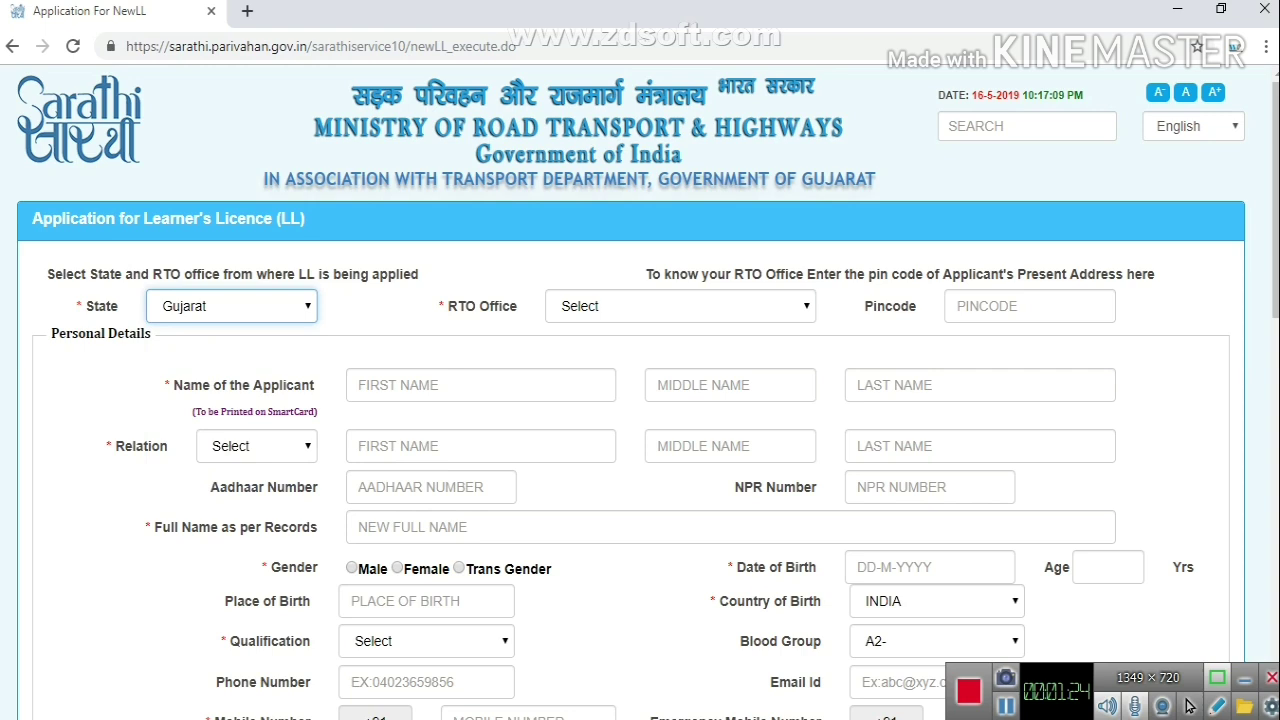
{"action": "left_click", "coordinate": [680, 306]}
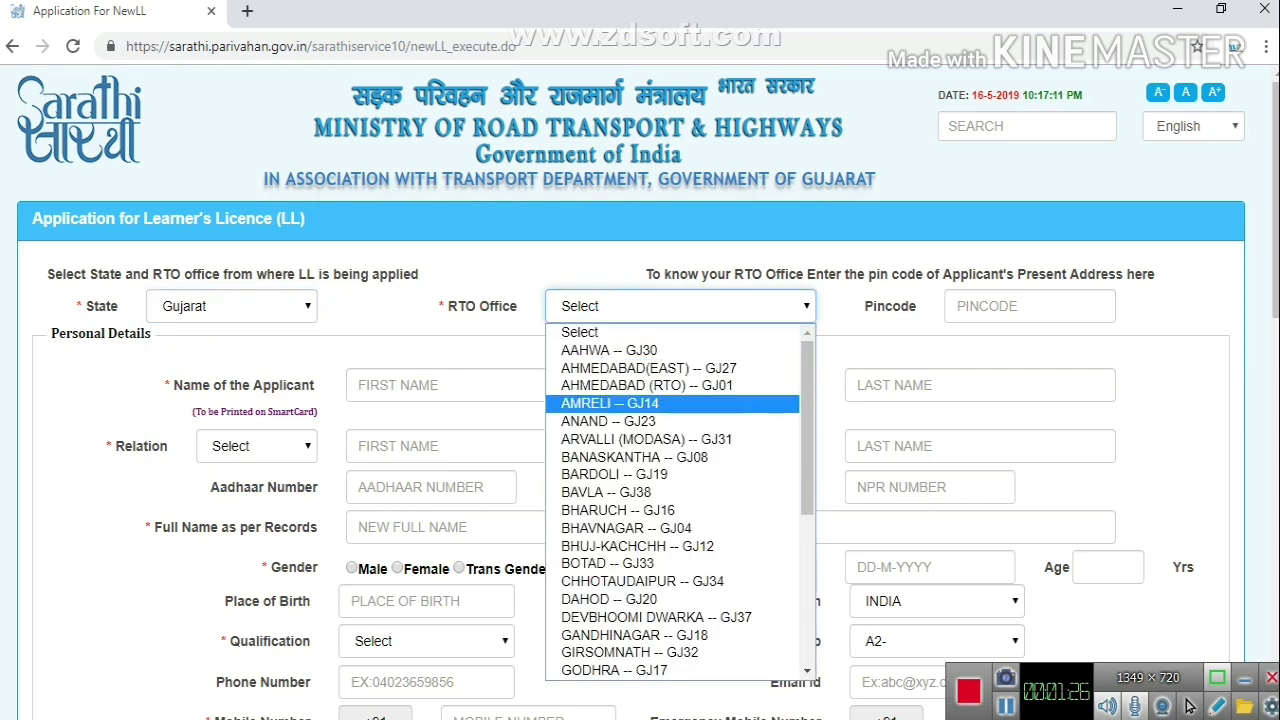
{"action": "left_click", "coordinate": [680, 420]}
{"action": "key", "text": "Tab"}
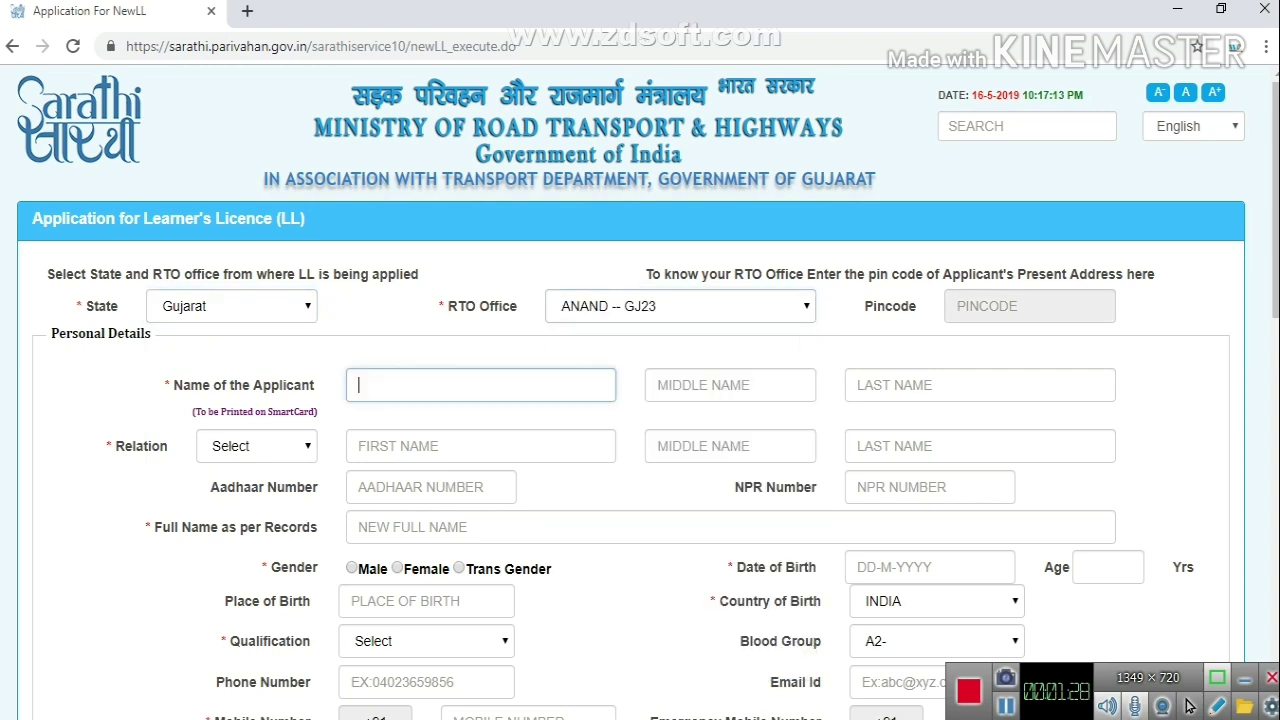
Step: Skip the applicant's name fields and set the relation to Father in the personal details
{"action": "key", "text": "Tab"}
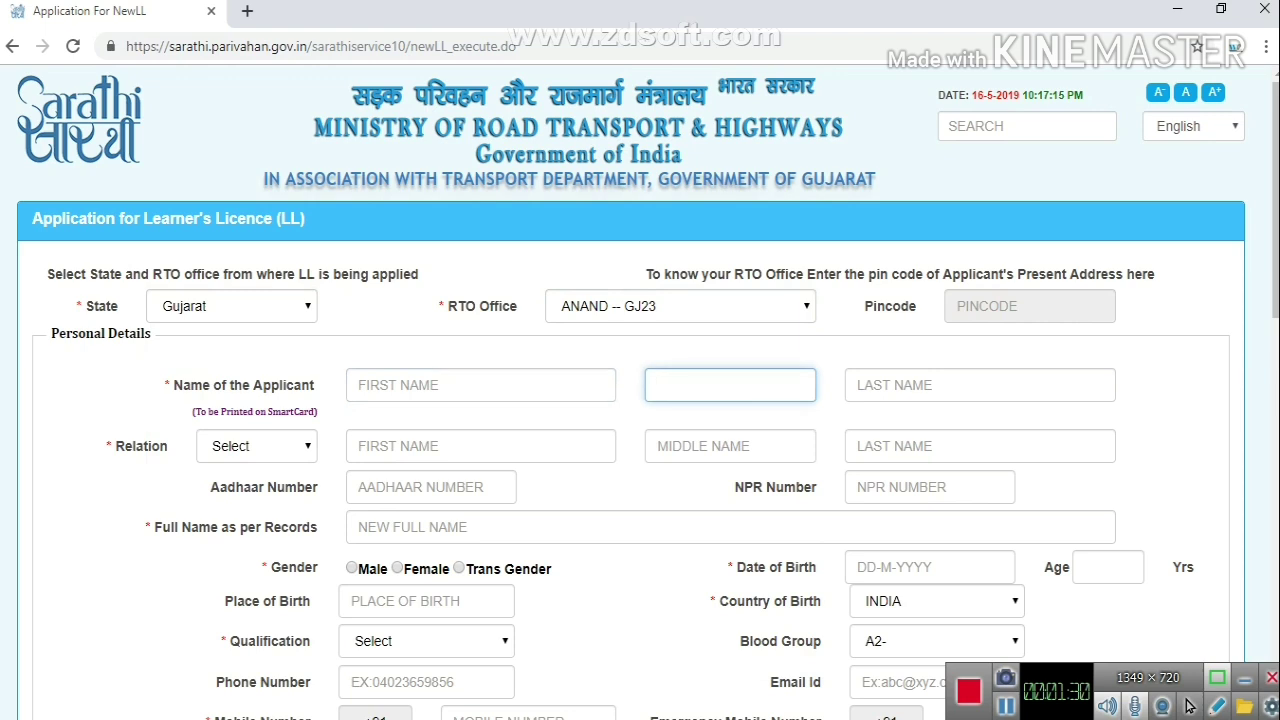
{"action": "key", "text": "Tab"}
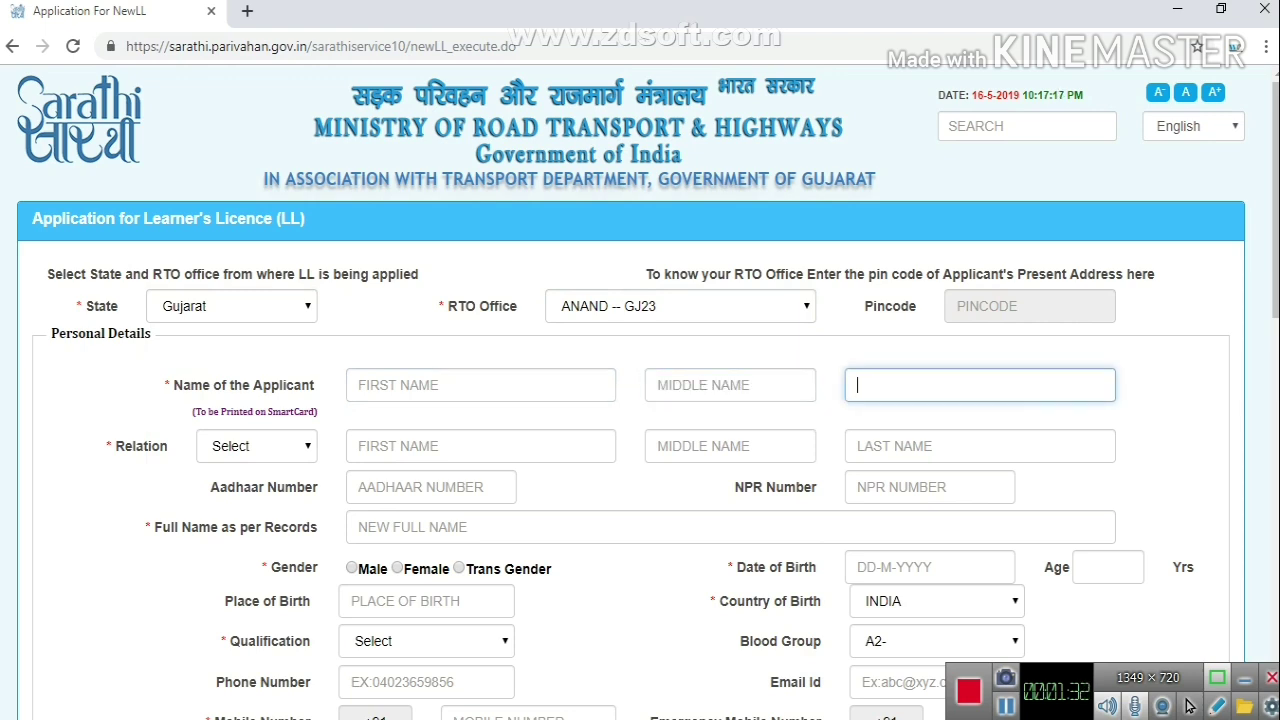
{"action": "key", "text": "Tab"}
{"action": "key", "text": "alt+Down"}
{"action": "key", "text": "Down"}
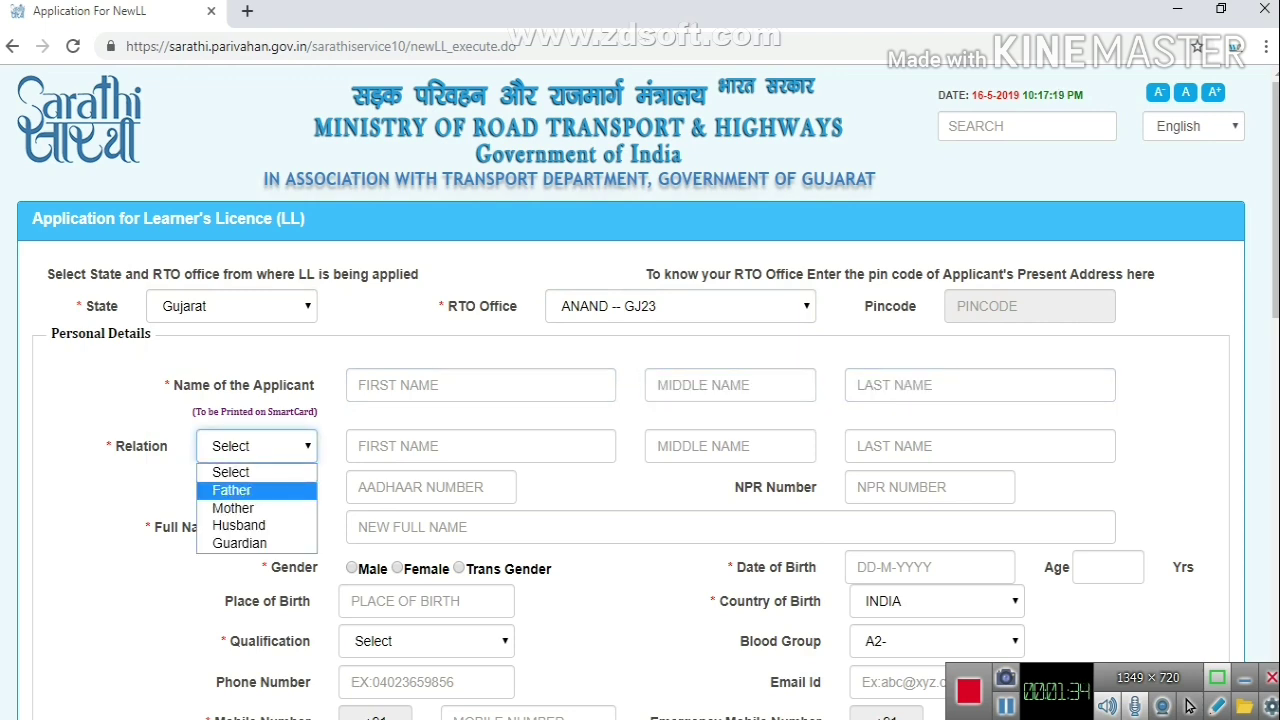
{"action": "key", "text": "Return"}
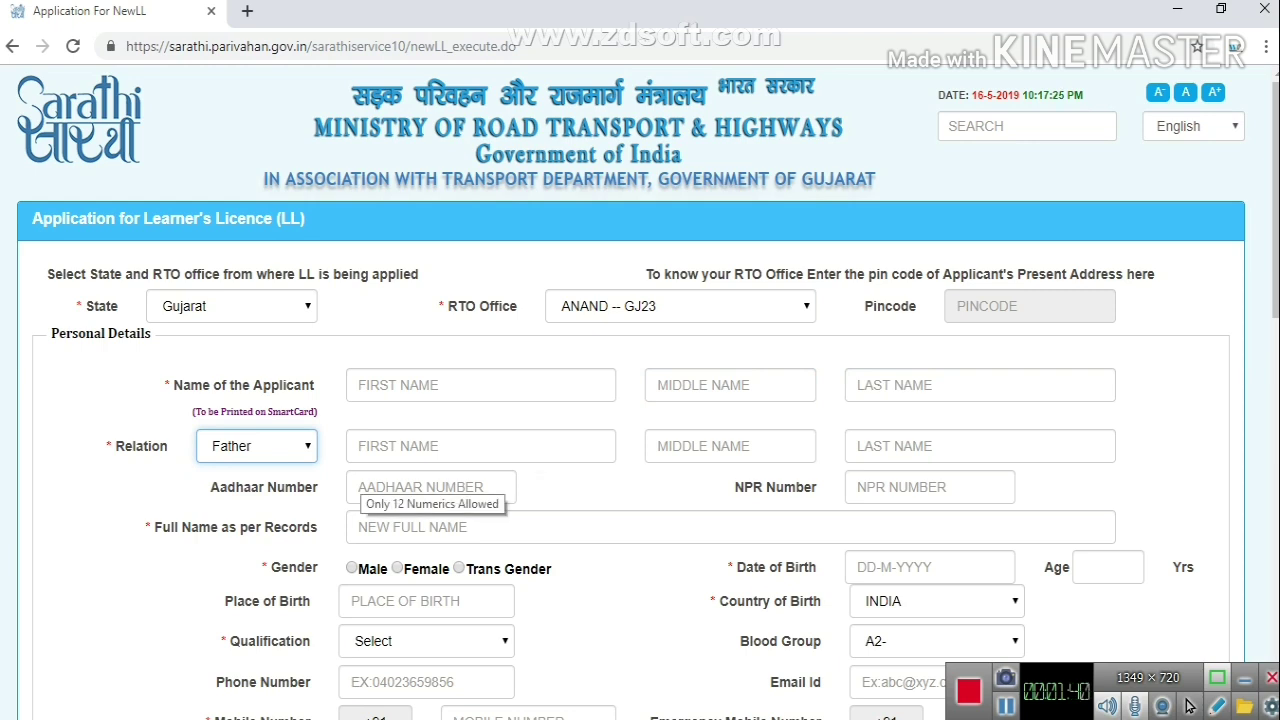
Step: Set the applicant's gender to Male and look through the available qualification choices without choosing one
{"action": "left_click", "coordinate": [430, 487]}
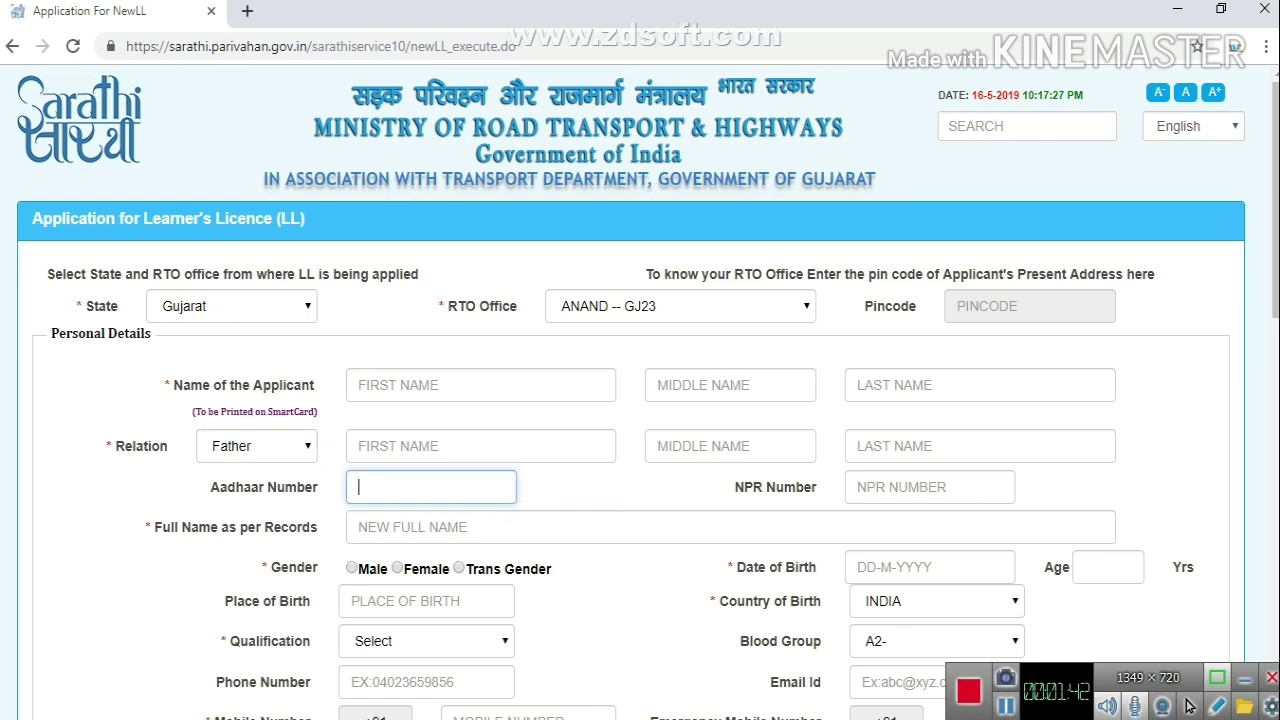
{"action": "left_click", "coordinate": [405, 527]}
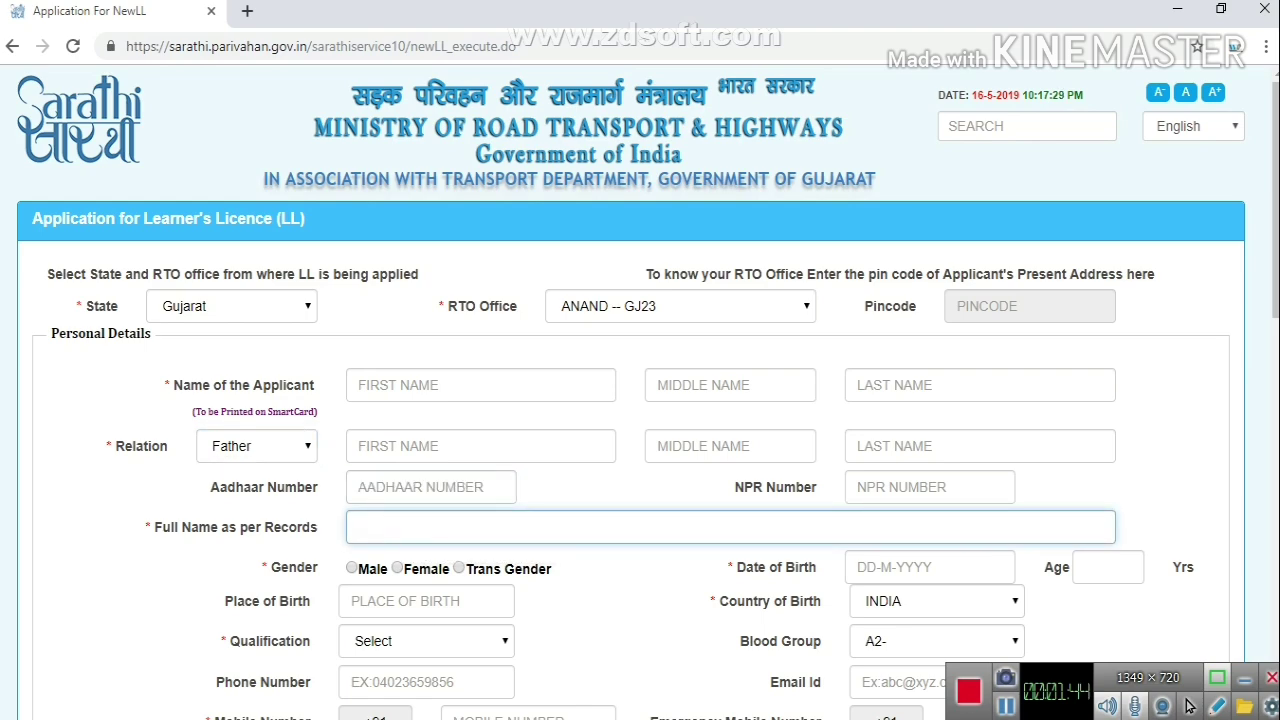
{"action": "scroll", "coordinate": [640, 400], "scroll_direction": "down", "scroll_amount": 2}
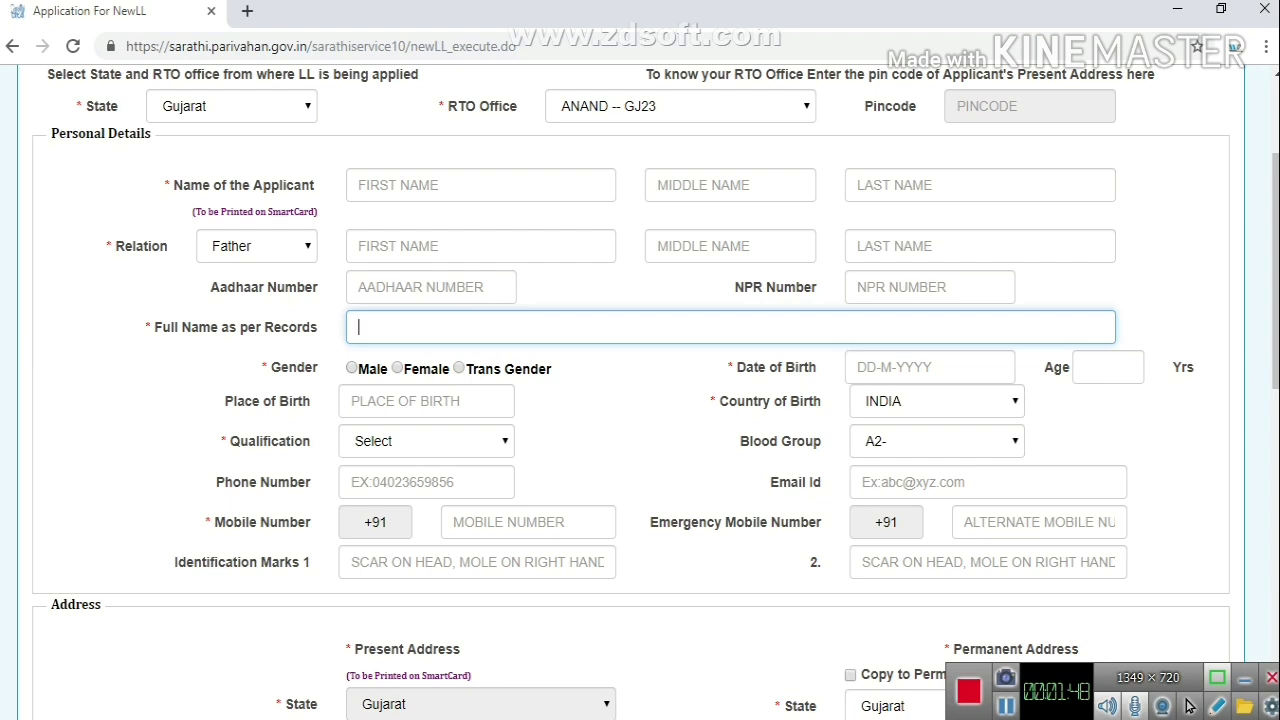
{"action": "left_click", "coordinate": [352, 368]}
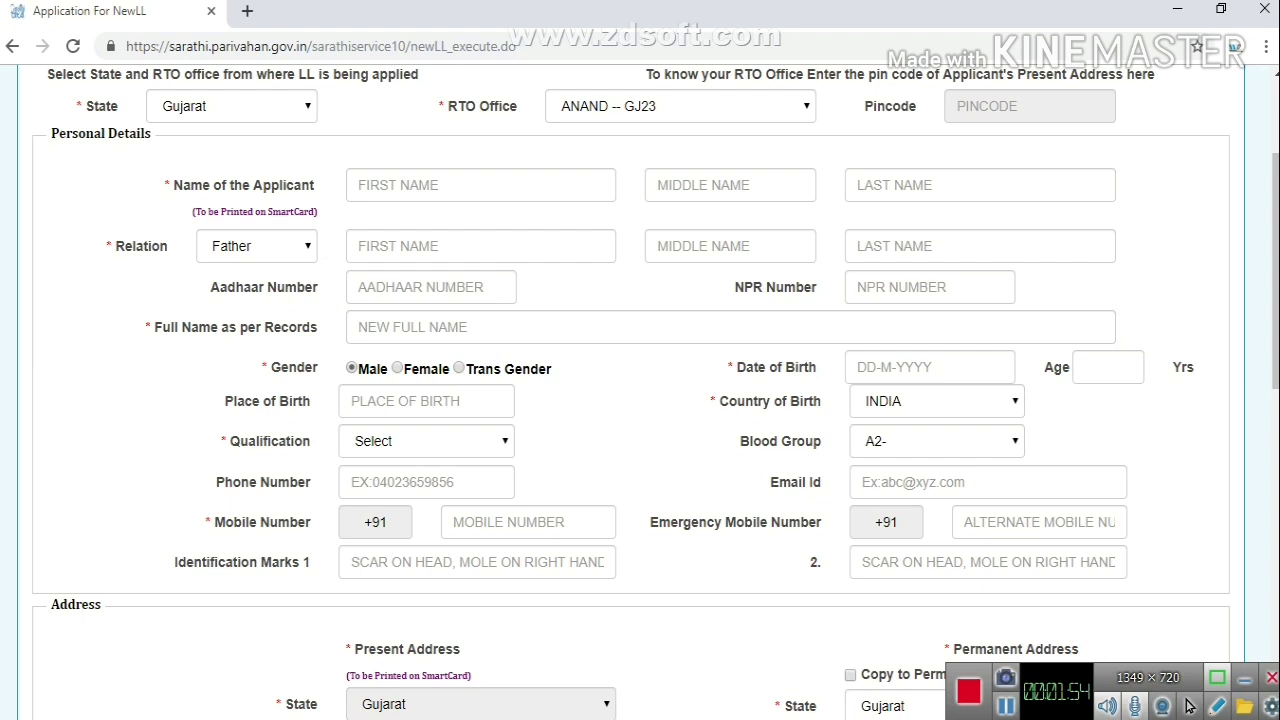
{"action": "left_click", "coordinate": [426, 441]}
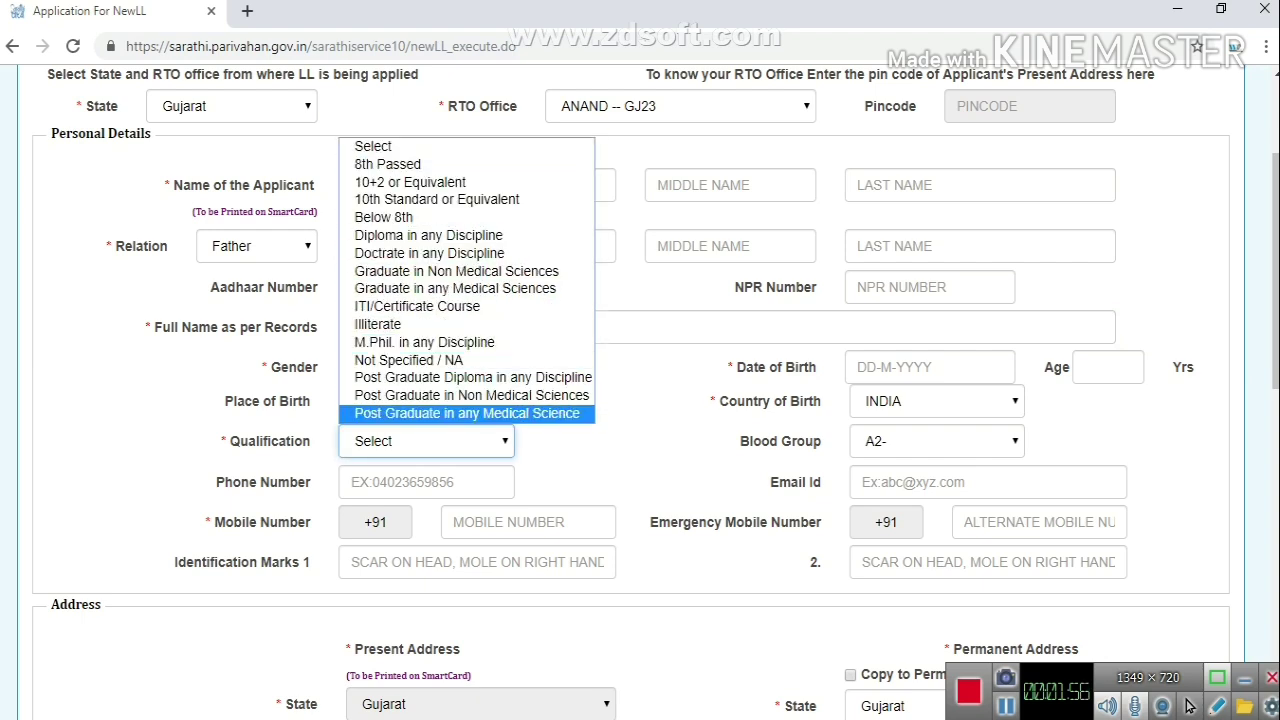
{"action": "key", "text": "Escape"}
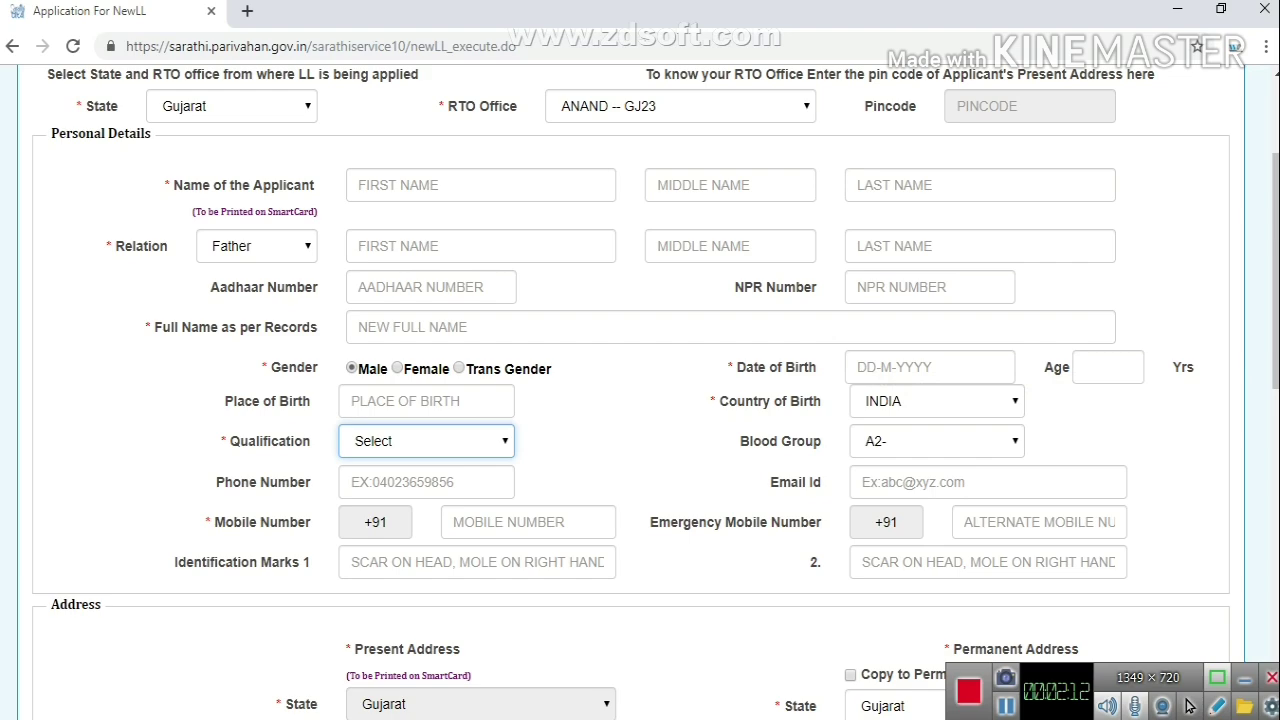
Step: Copy the present address to the permanent address in the Address section
{"action": "scroll", "coordinate": [1188, 706], "scroll_direction": "down", "scroll_amount": 3}
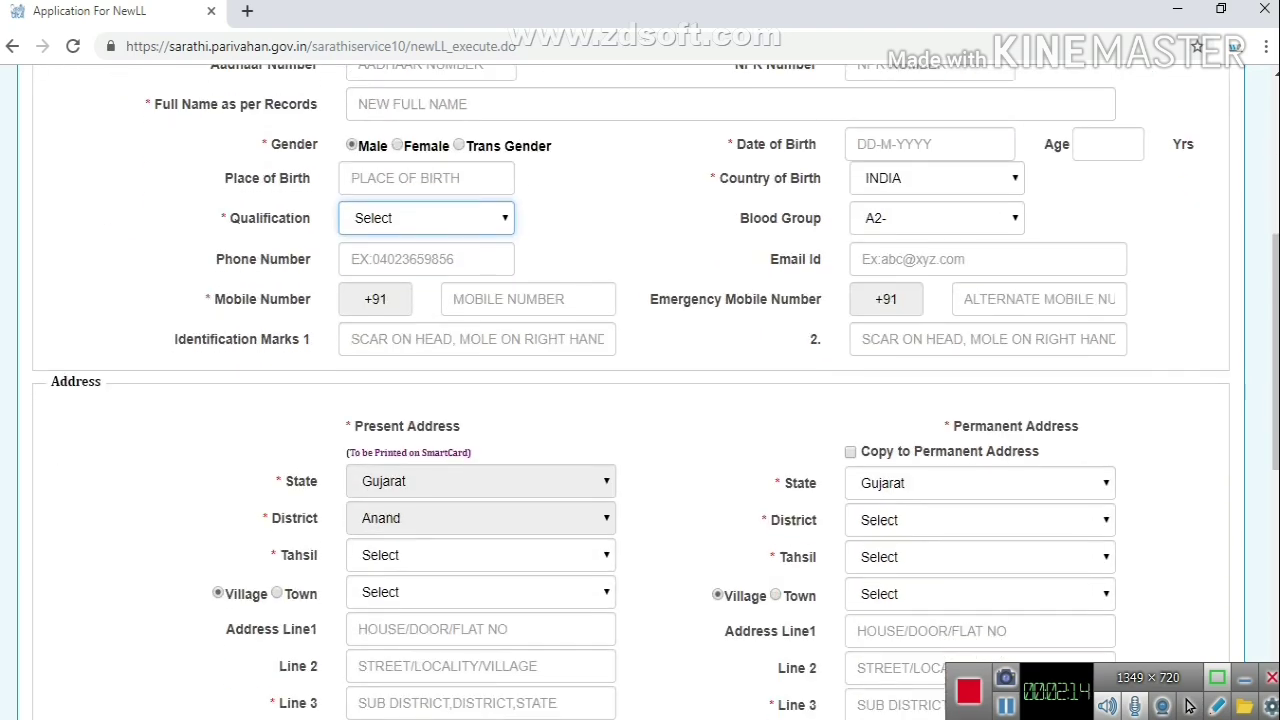
{"action": "scroll", "coordinate": [1188, 706], "scroll_direction": "down", "scroll_amount": 1}
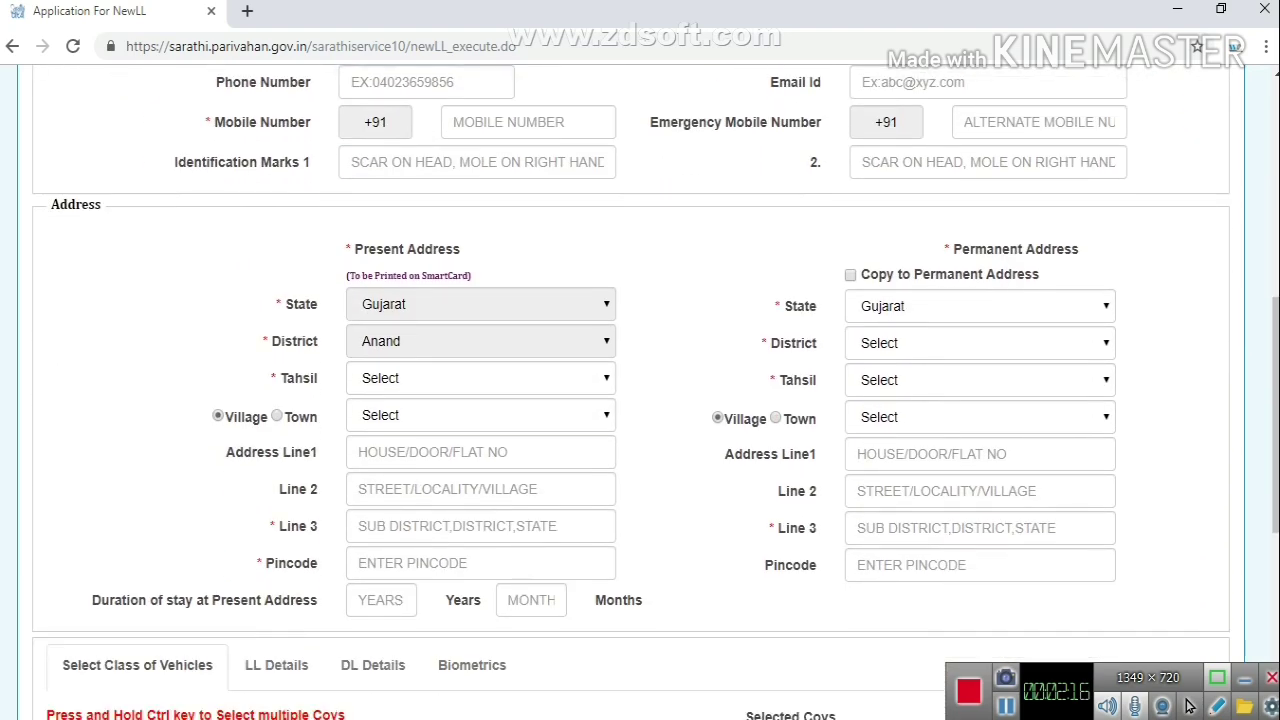
{"action": "double_click", "coordinate": [75, 204]}
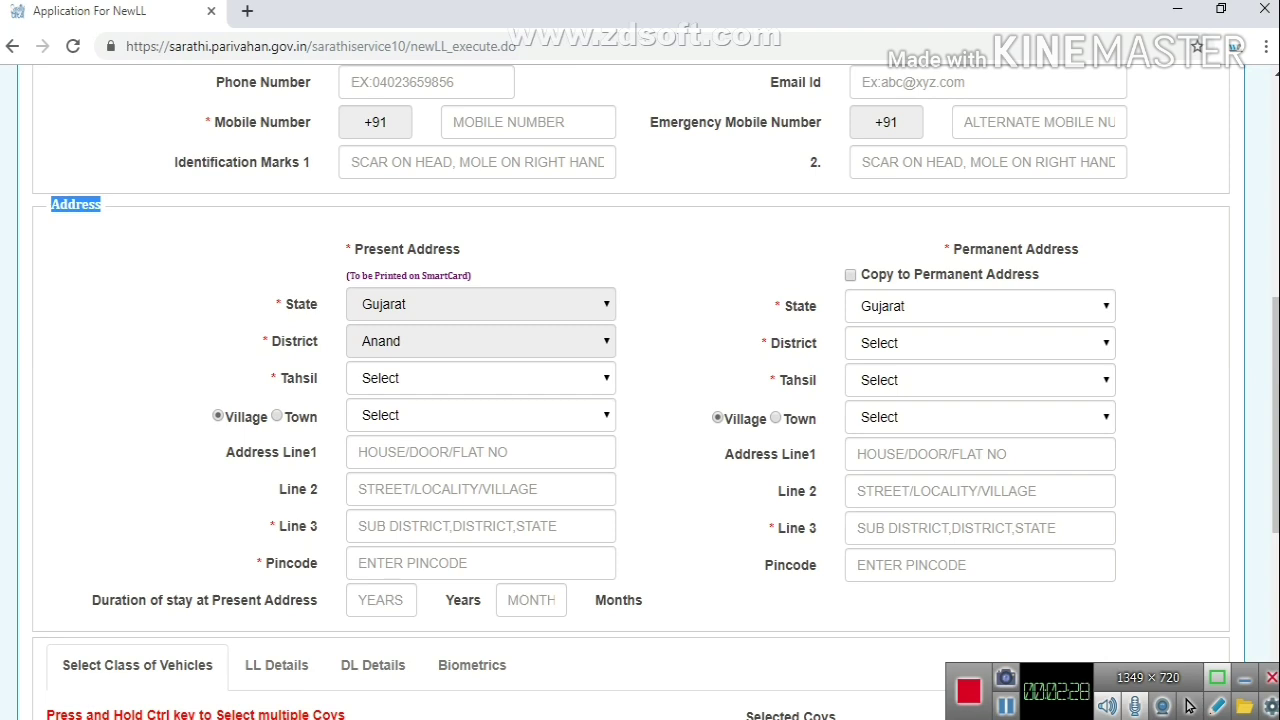
{"action": "left_click", "coordinate": [850, 275]}
Step: Add Motor Cycle with Gear (Non Transport) (MCWG) and LMV-NT (LMV) to the selected vehicle classes
{"action": "scroll", "coordinate": [1189, 706], "scroll_direction": "down", "scroll_amount": 2}
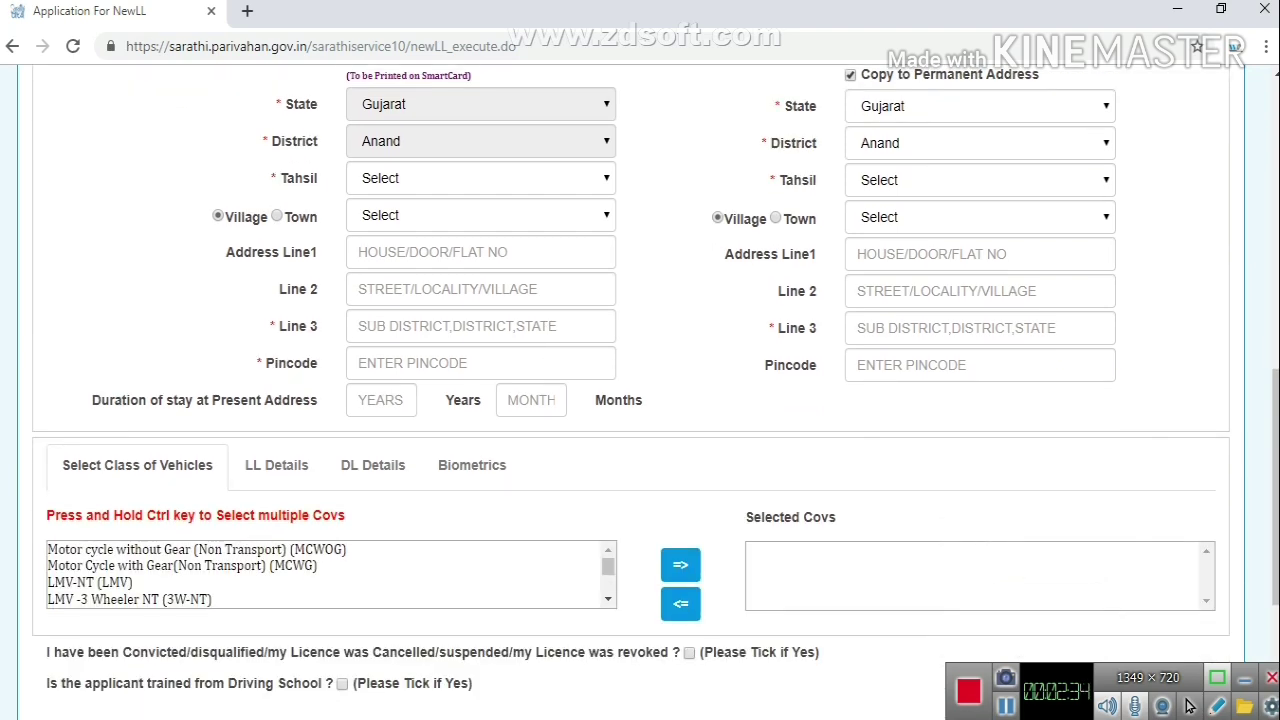
{"action": "scroll", "coordinate": [1189, 706], "scroll_direction": "down", "scroll_amount": 1}
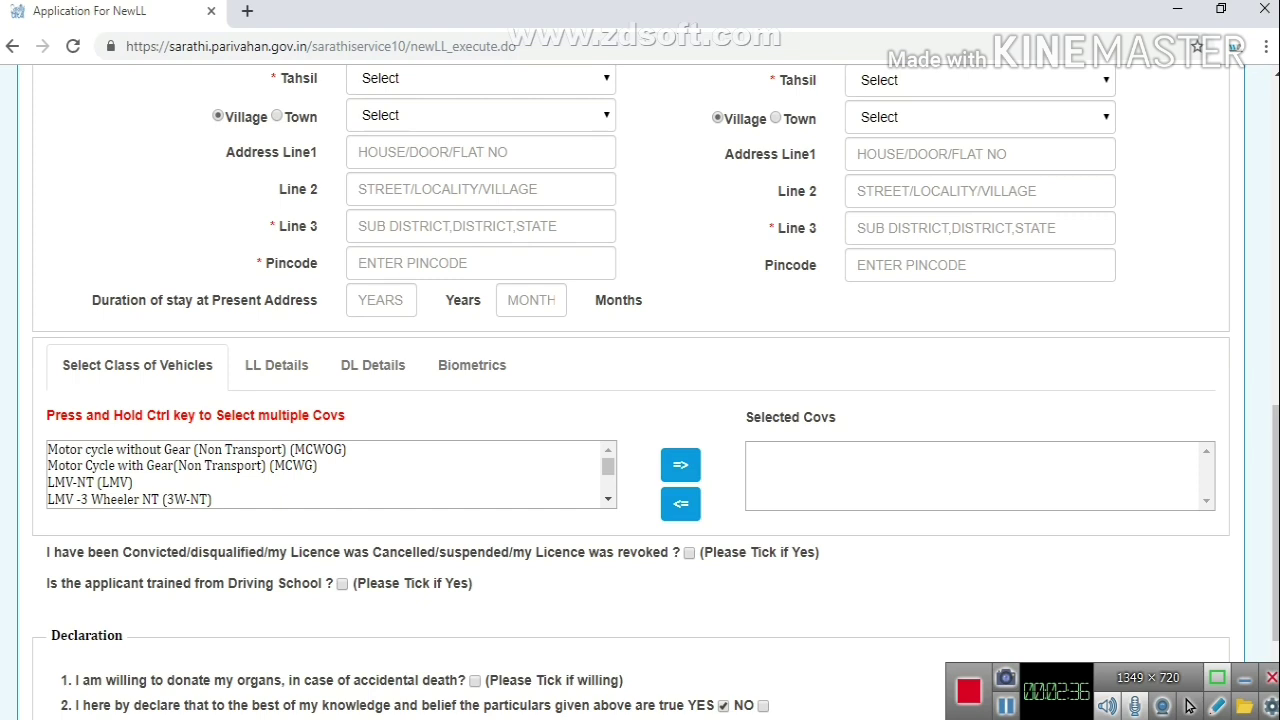
{"action": "scroll", "coordinate": [1189, 706], "scroll_direction": "down", "scroll_amount": 1}
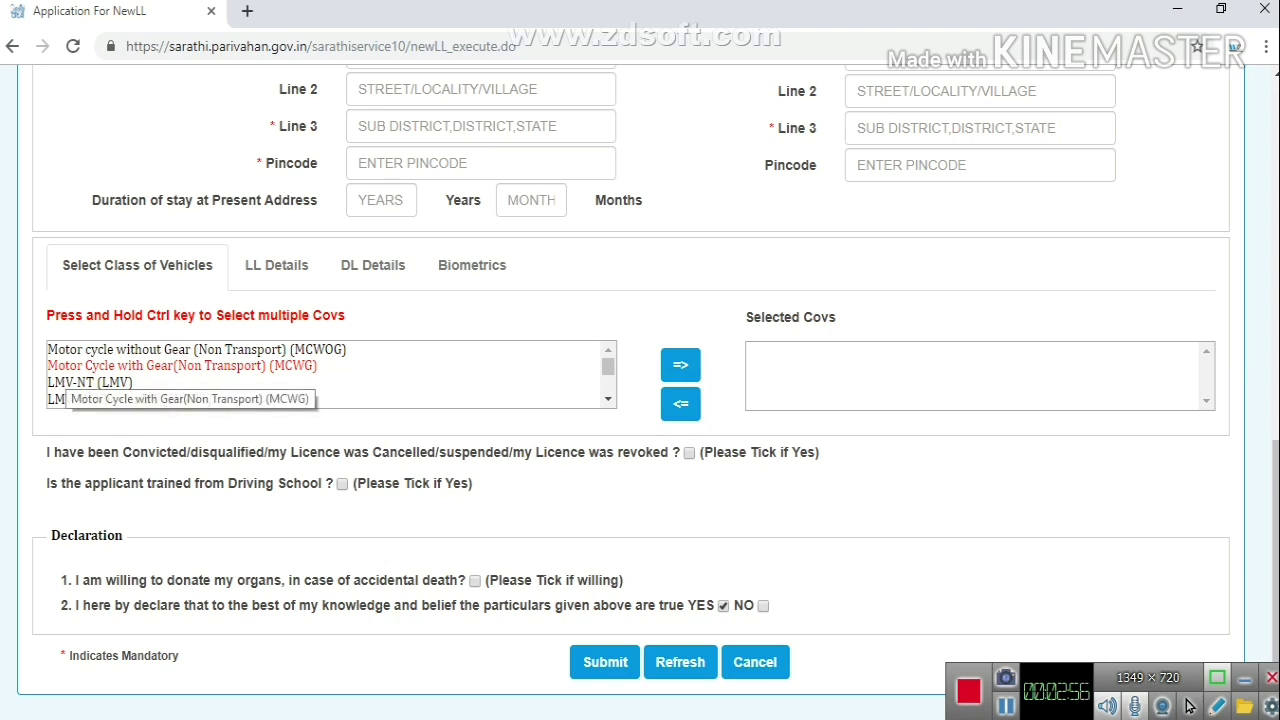
{"action": "left_click", "coordinate": [70, 366]}
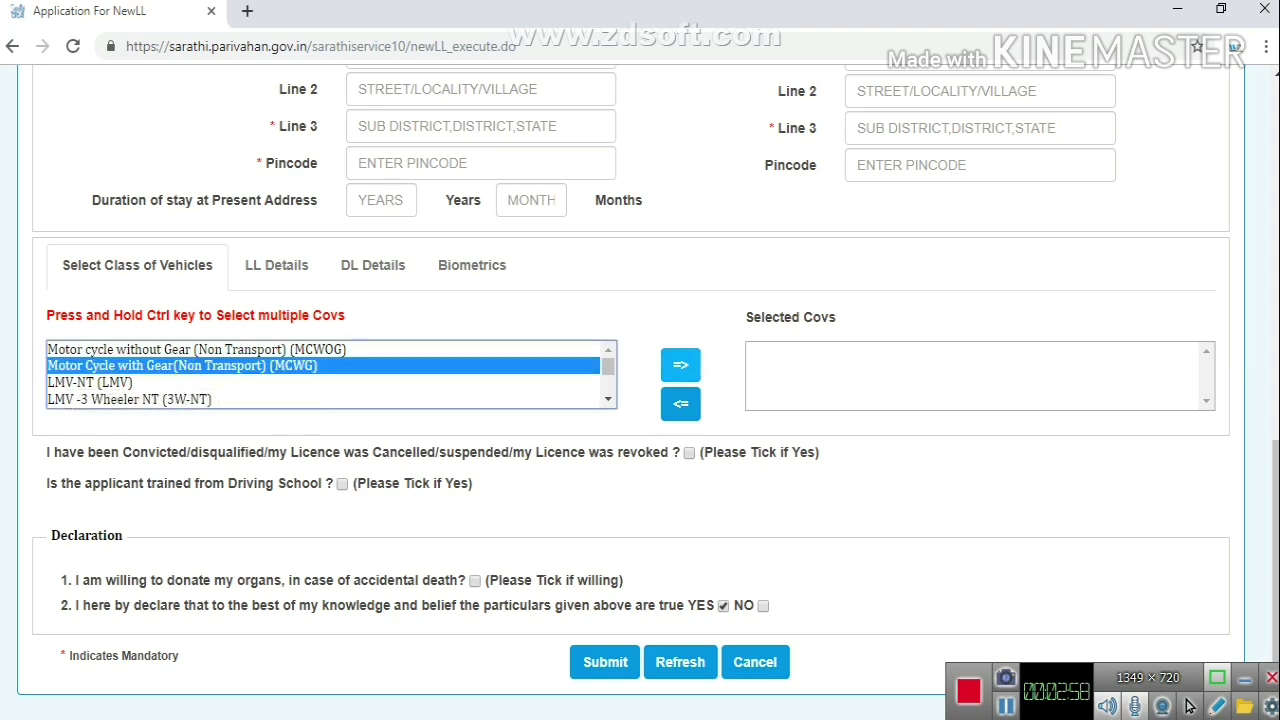
{"action": "left_click", "coordinate": [680, 365]}
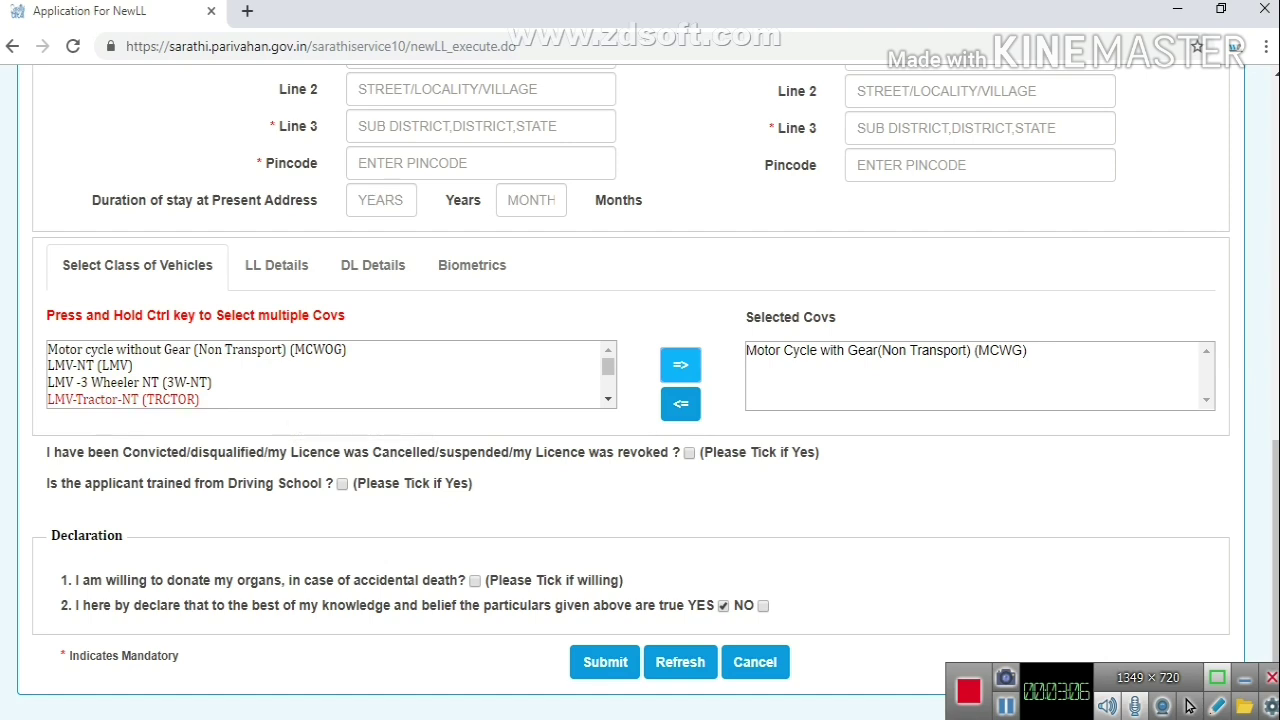
{"action": "left_click", "coordinate": [90, 365]}
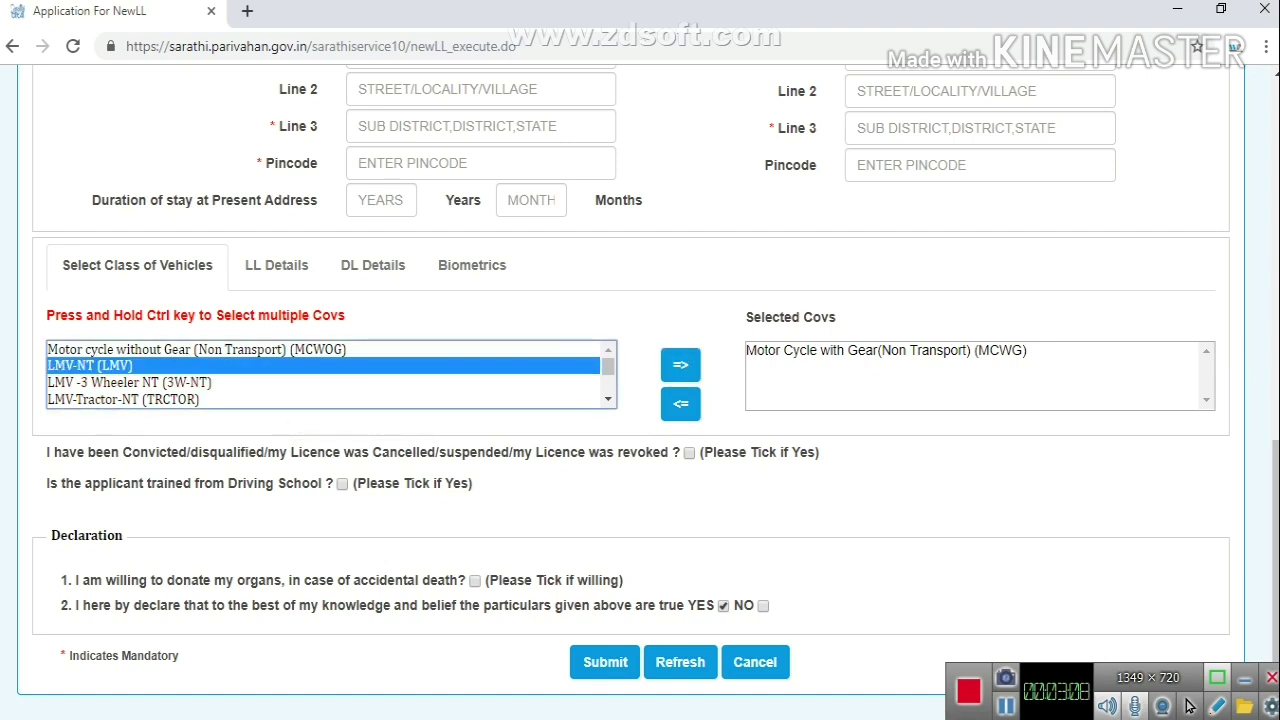
{"action": "left_click", "coordinate": [680, 364]}
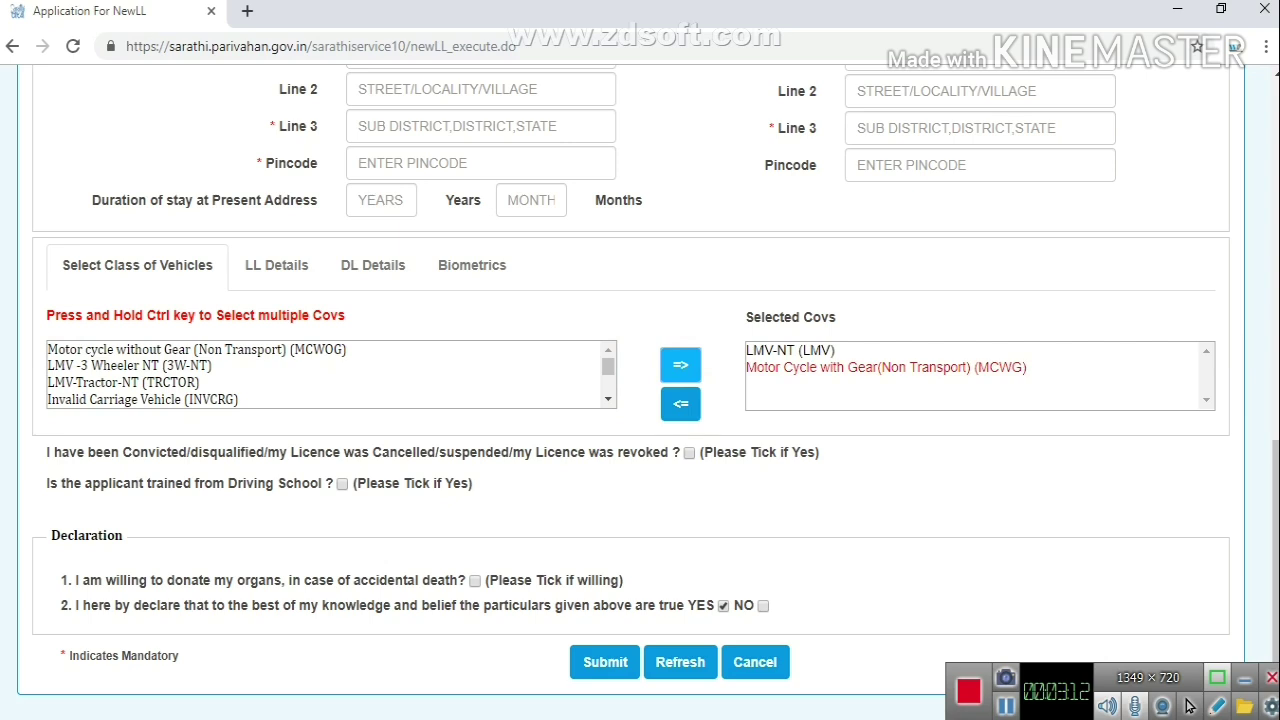
Step: Try to submit the learner's licence application and dismiss the alerts
{"action": "scroll", "coordinate": [1190, 706], "scroll_direction": "down", "scroll_amount": 1}
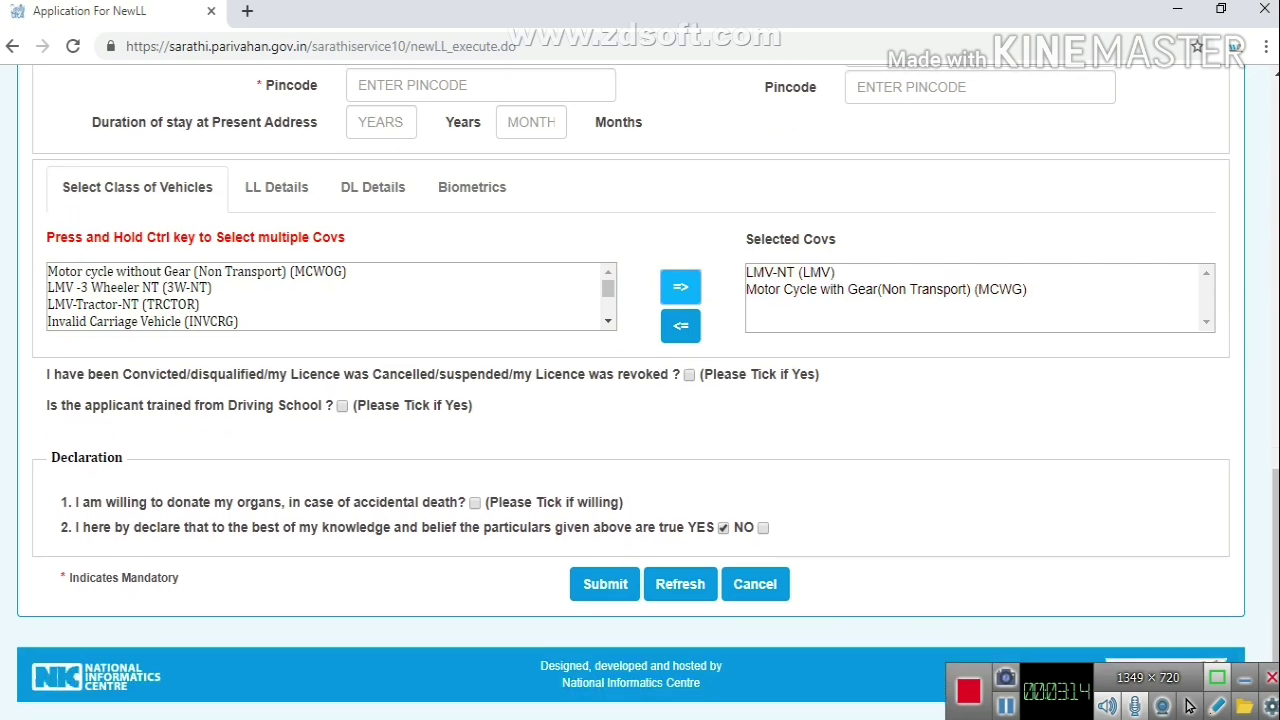
{"action": "left_click", "coordinate": [605, 584]}
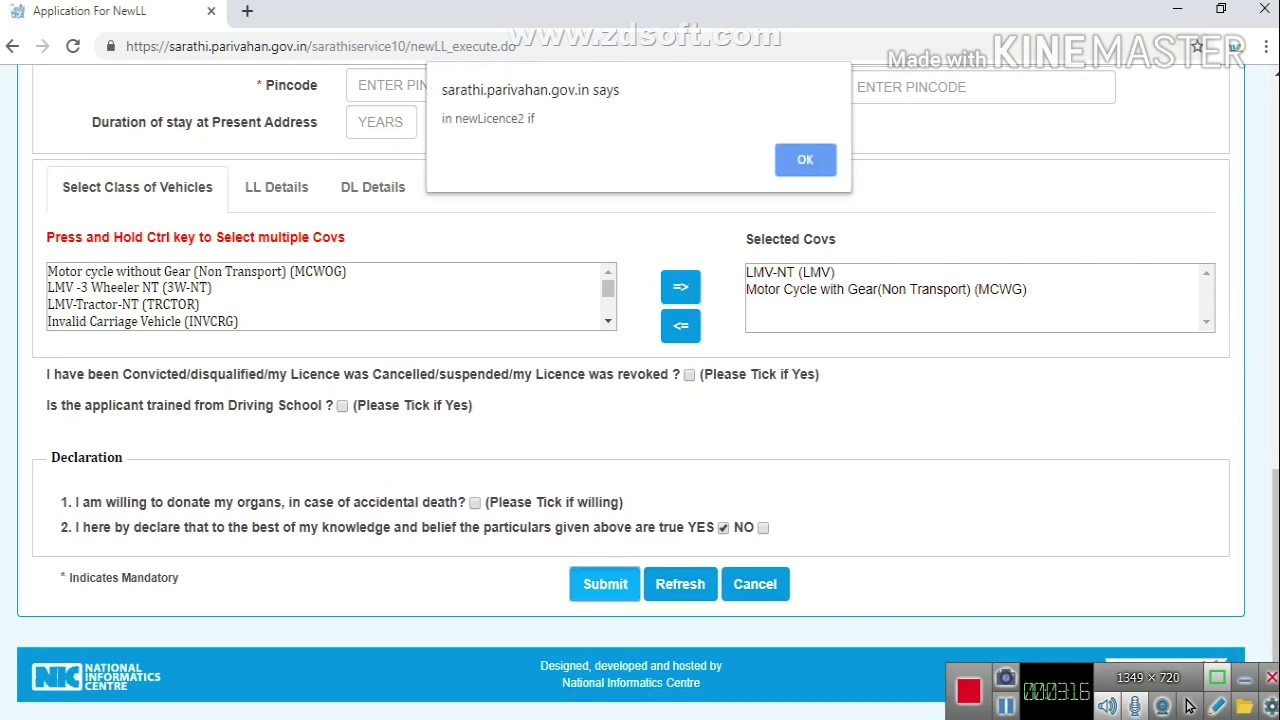
{"action": "key", "text": "Return"}
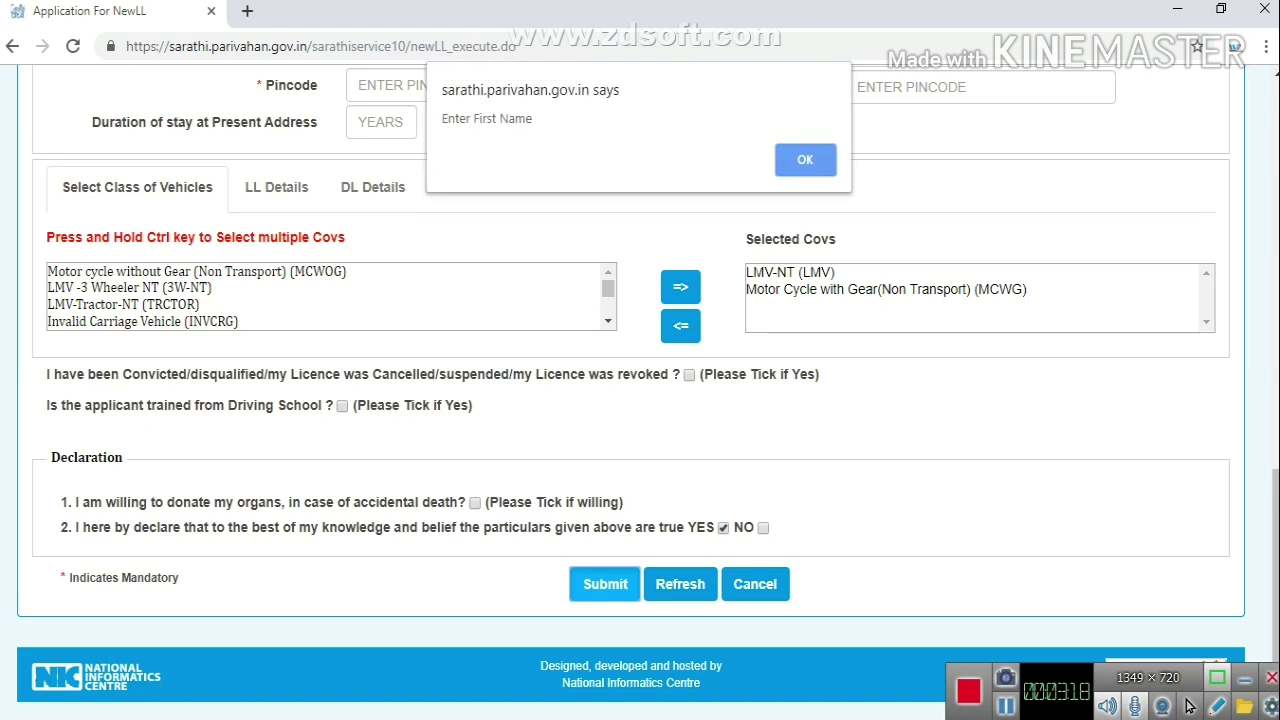
{"action": "key", "text": "Return"}
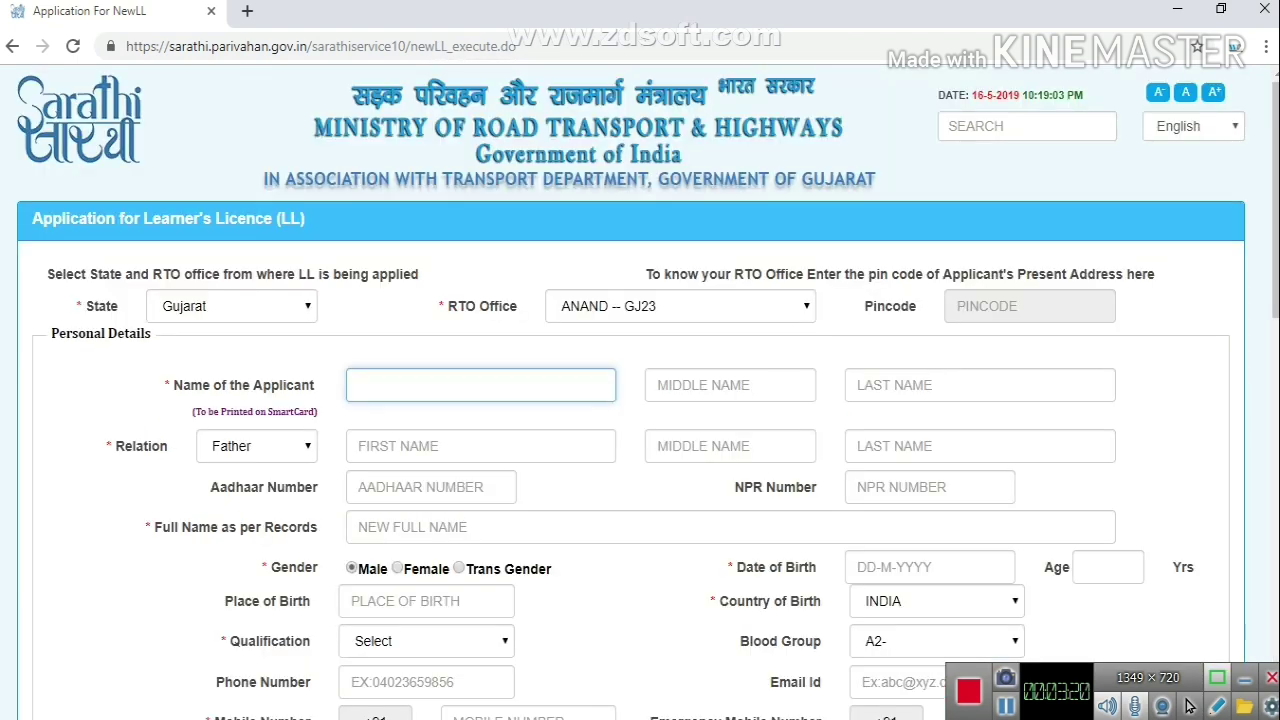